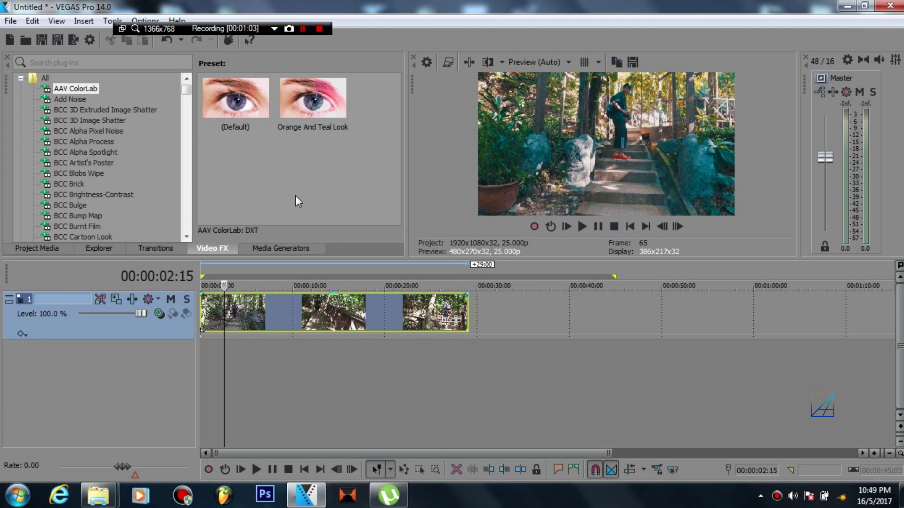
Display Track 1's video effect chain, which holds the VisionColor LUT Plugin.
left_click(133, 297)
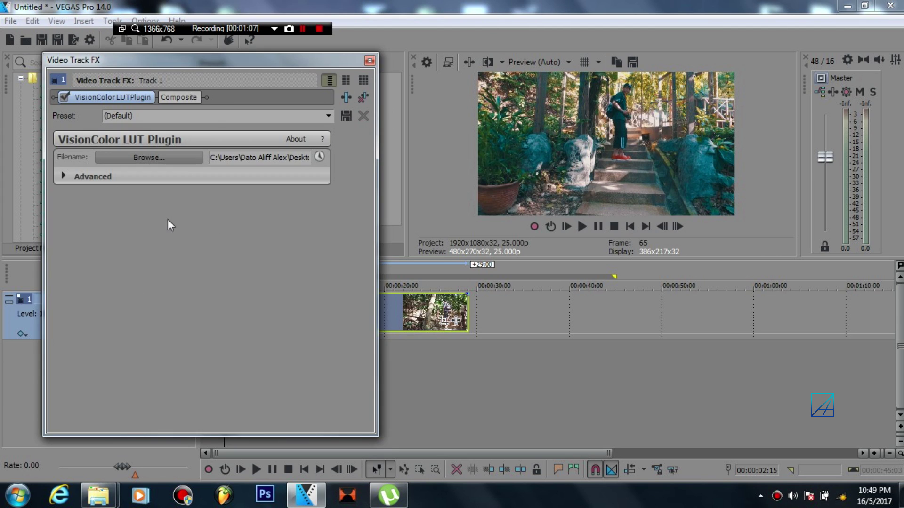
Move the Video Track FX window aside and close it.
left_click_drag(155, 57, 178, 54)
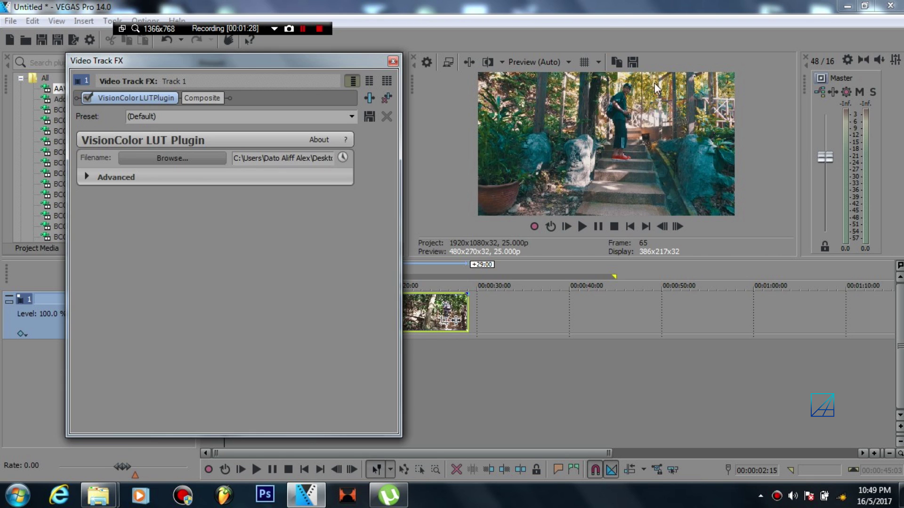
left_click(393, 61)
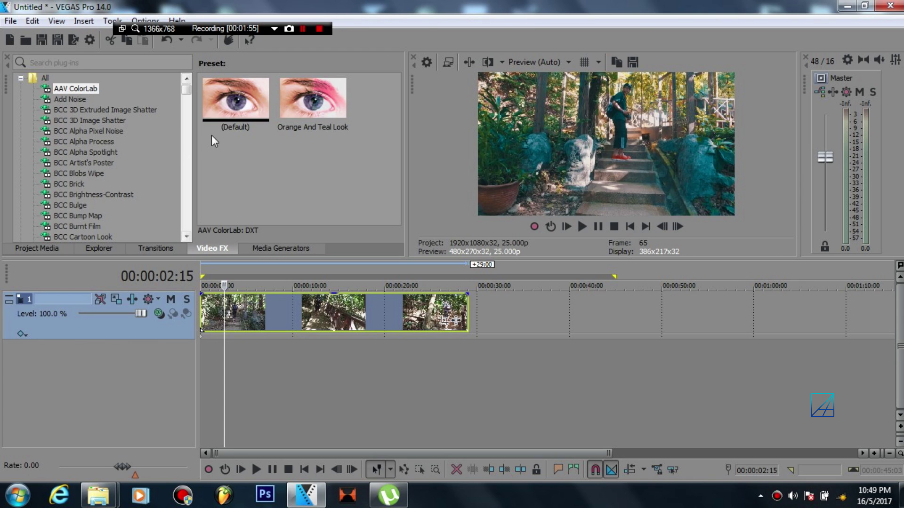
Apply AAV ColorLab's Default preset to DJI_0014 and browse its Adjust, 6-vector, Black & White and Blur modules.
left_click_drag(211, 135, 257, 316)
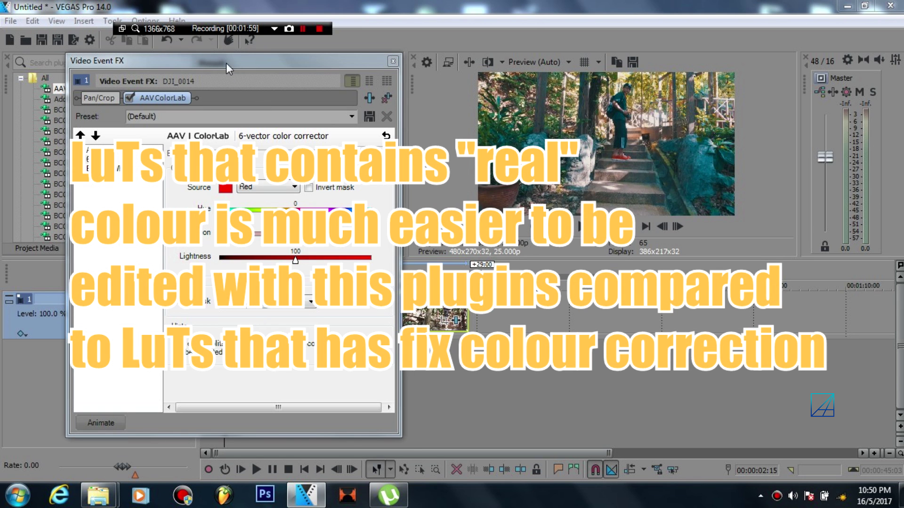
left_click_drag(226, 63, 233, 45)
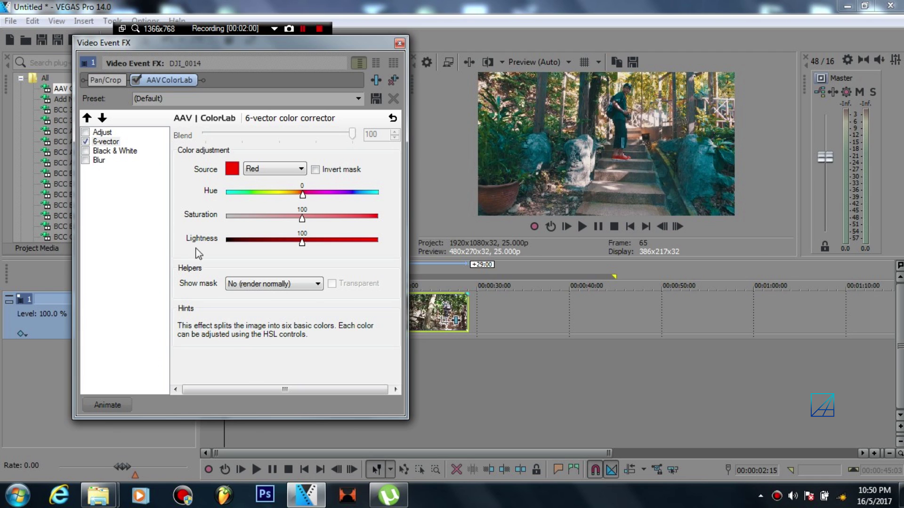
left_click(99, 132)
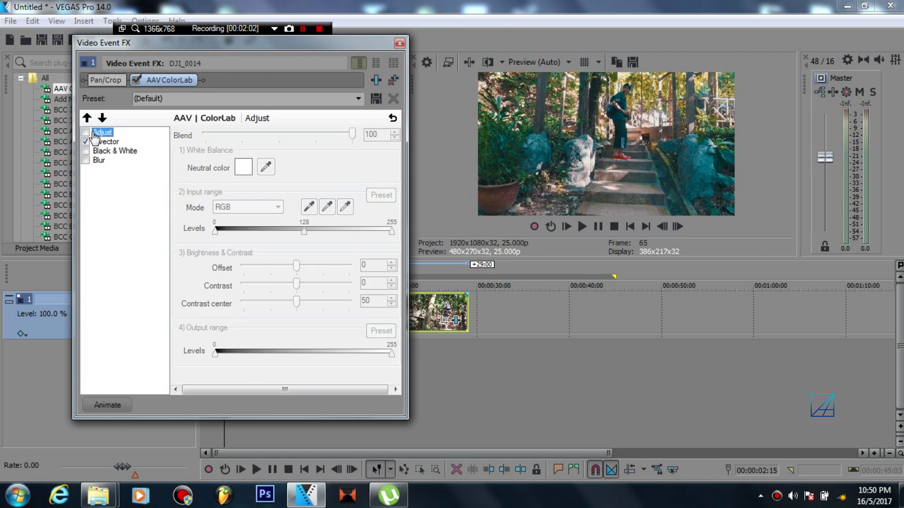
left_click(103, 142)
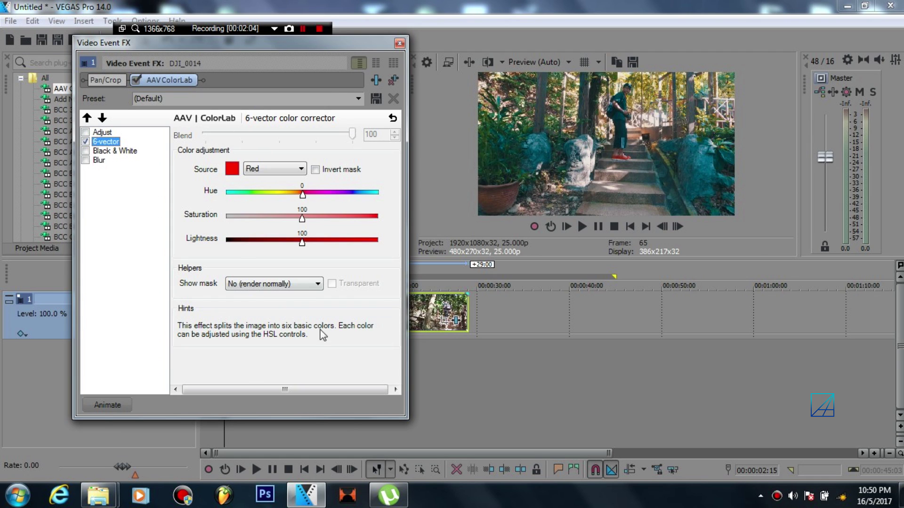
left_click(106, 151)
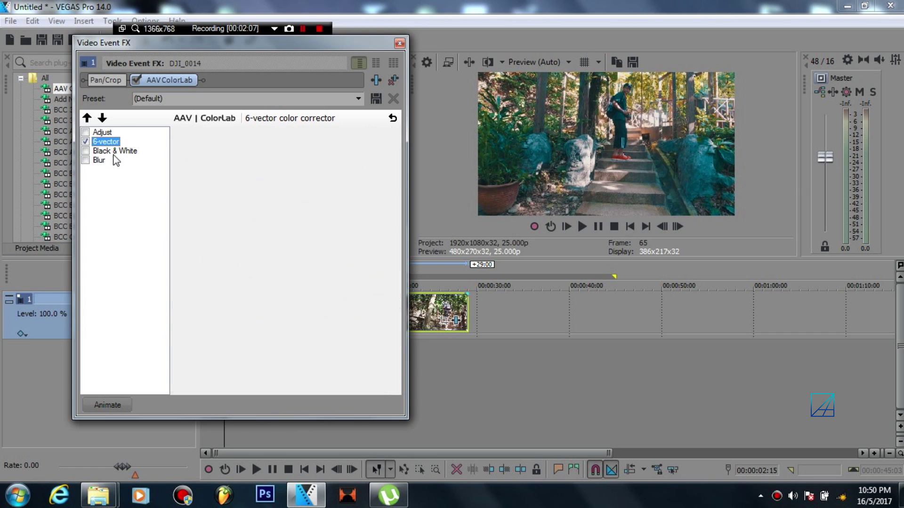
left_click(100, 160)
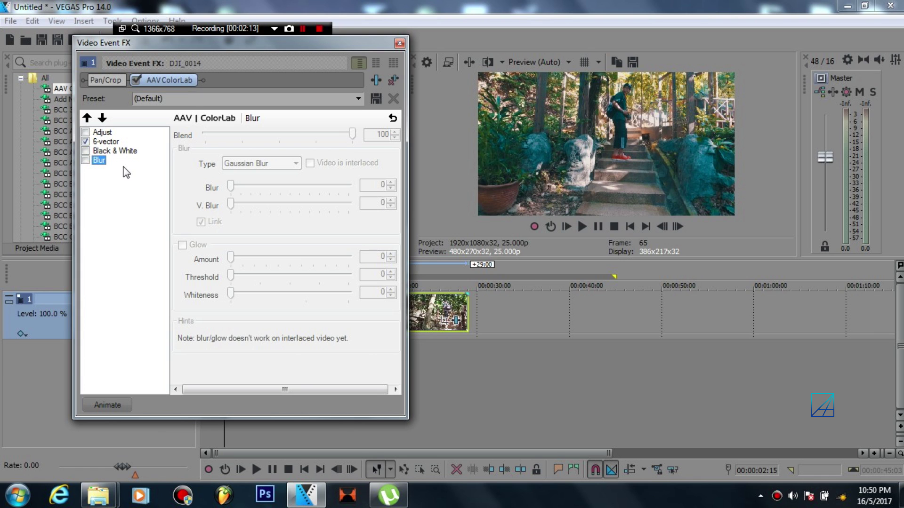
left_click(107, 151)
Switch Black & White and Adjust off, leaving only 6-vector active on DJI_0014.
left_click(85, 152)
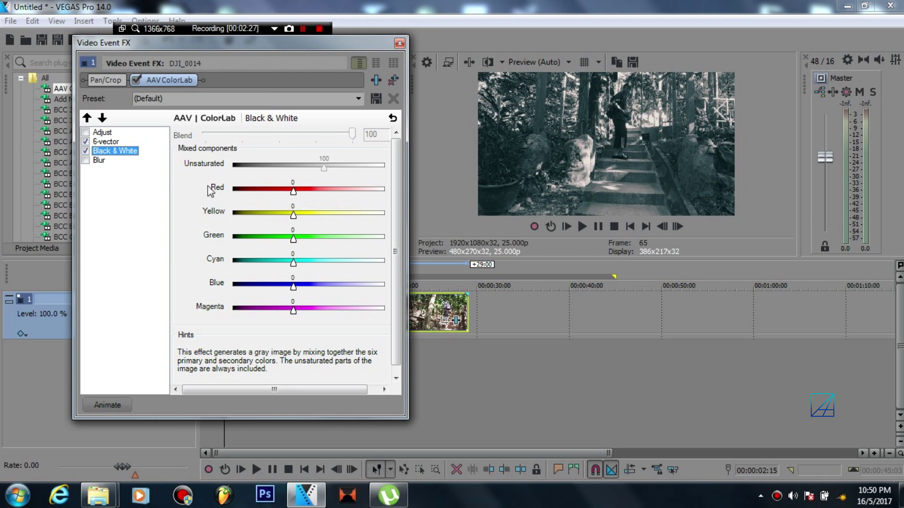
left_click(87, 151)
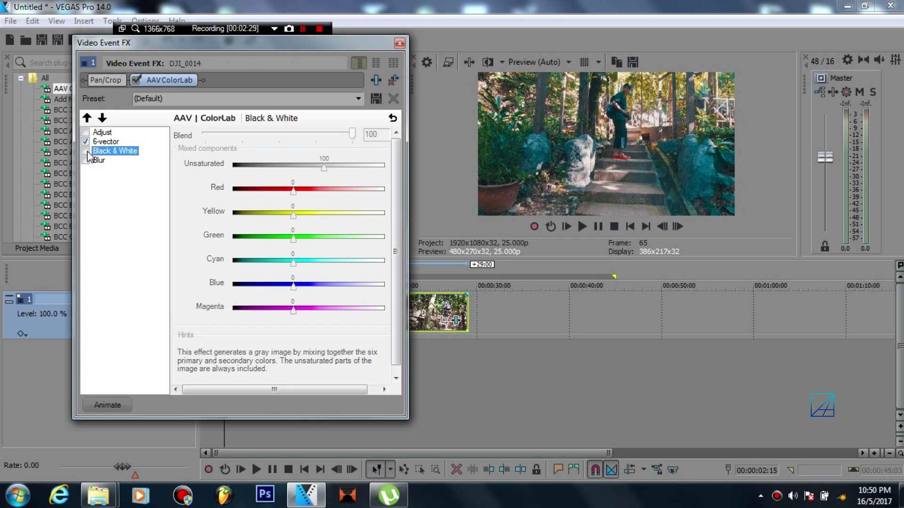
left_click(110, 142)
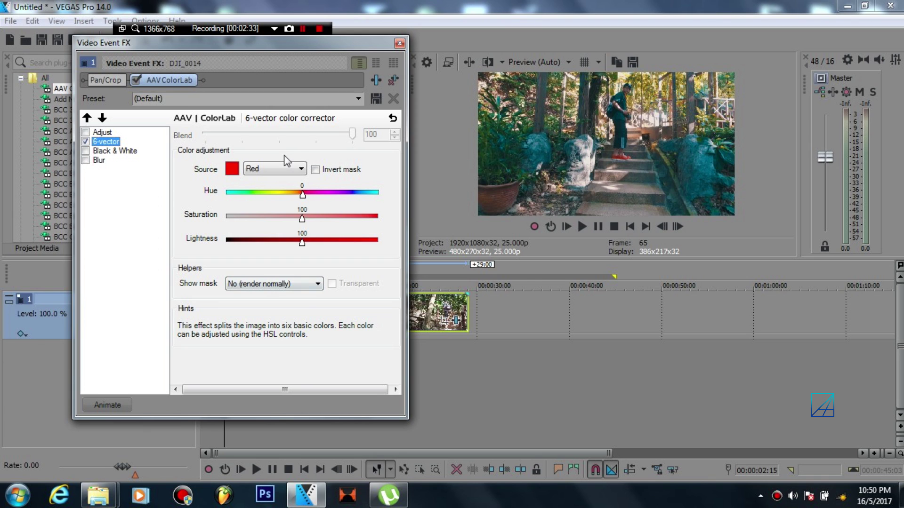
left_click(86, 132)
left_click(102, 134)
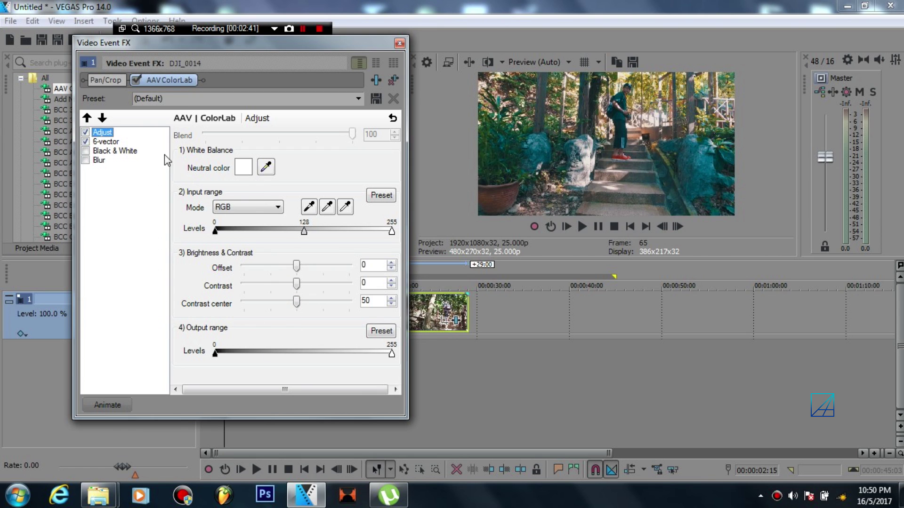
left_click(85, 133)
left_click(104, 142)
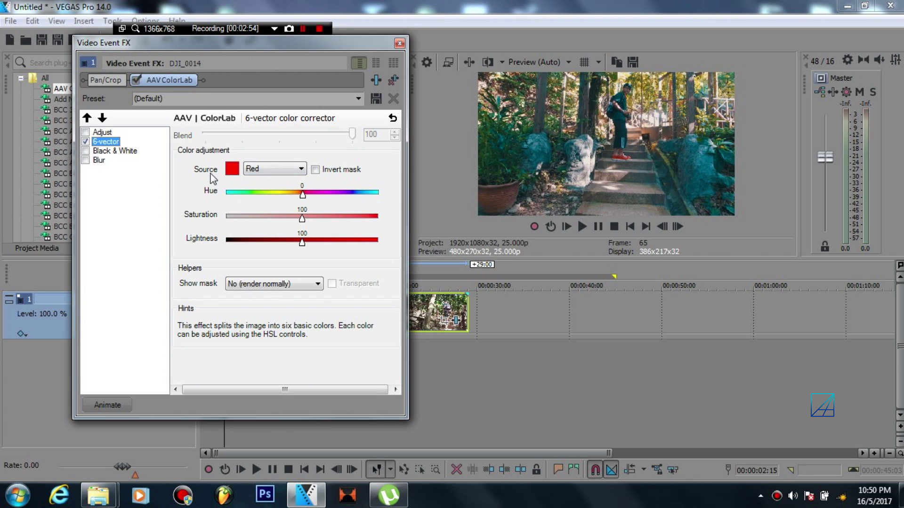
left_click(277, 168)
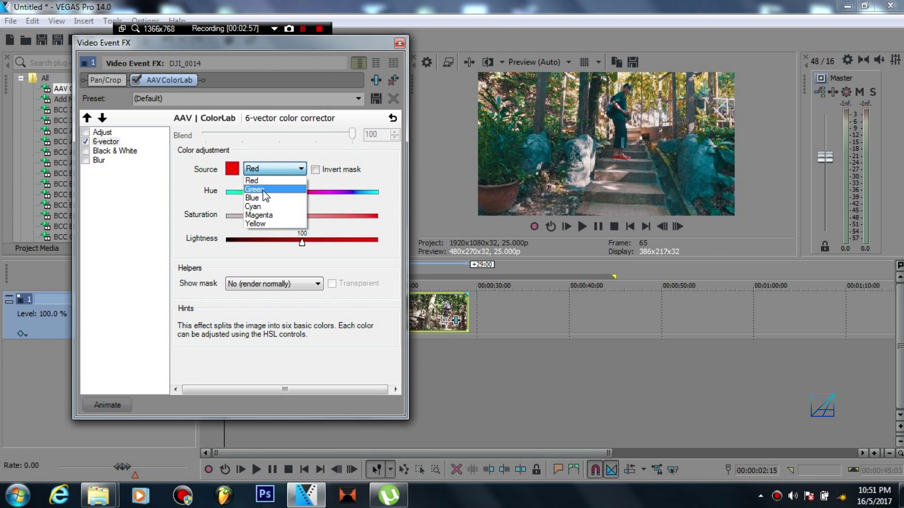
Set the 6-vector Cyan source to Hue -106, Saturation 79 and Lightness 100, mask not inverted.
left_click(262, 207)
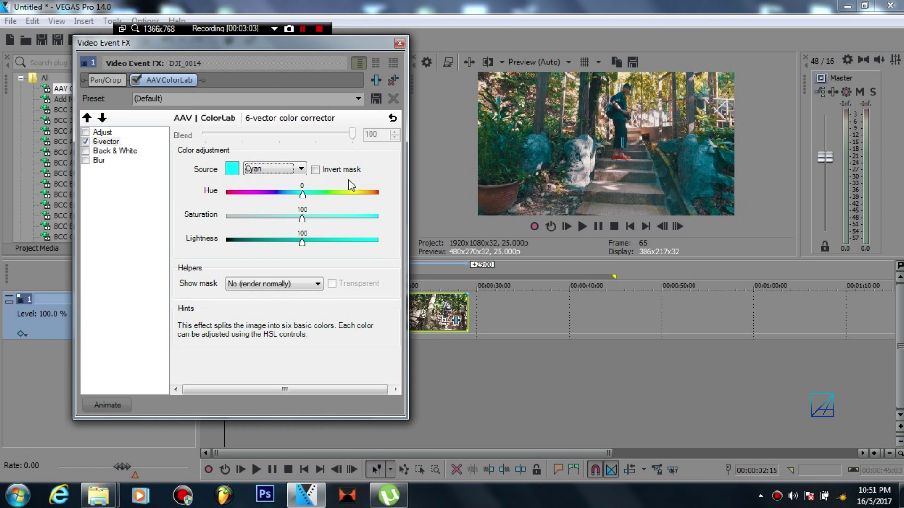
left_click_drag(304, 219, 235, 221)
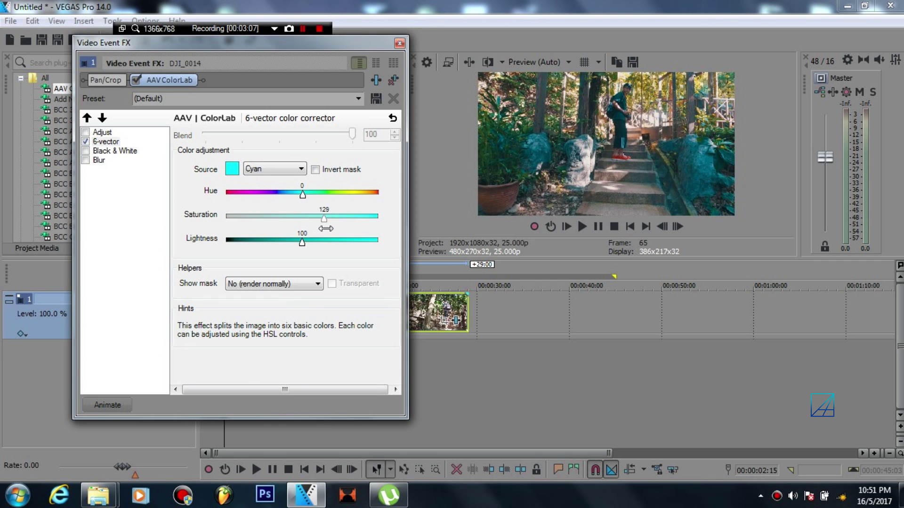
left_click_drag(325, 229, 279, 225)
mouse_move(281, 220)
left_mouse_down()
mouse_move(300, 220)
mouse_move(275, 221)
mouse_move(286, 221)
left_mouse_up()
left_click_drag(302, 198, 257, 200)
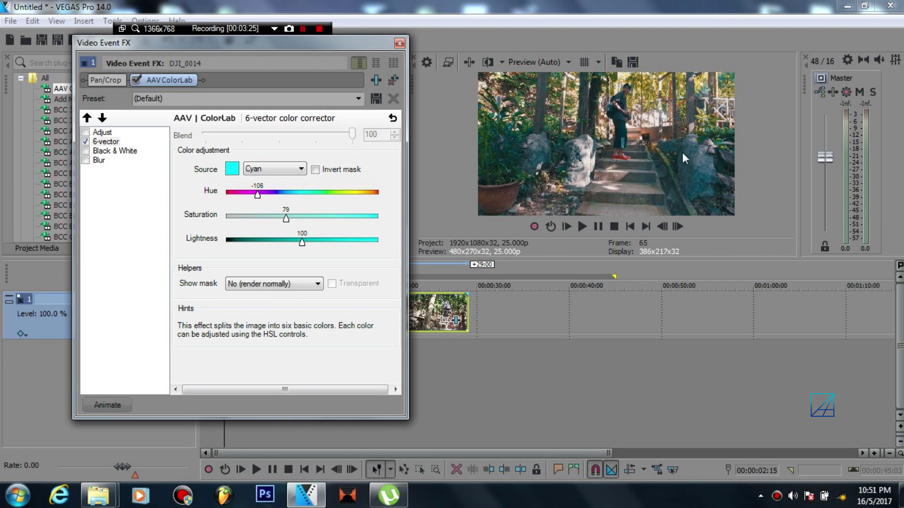
left_click(316, 170)
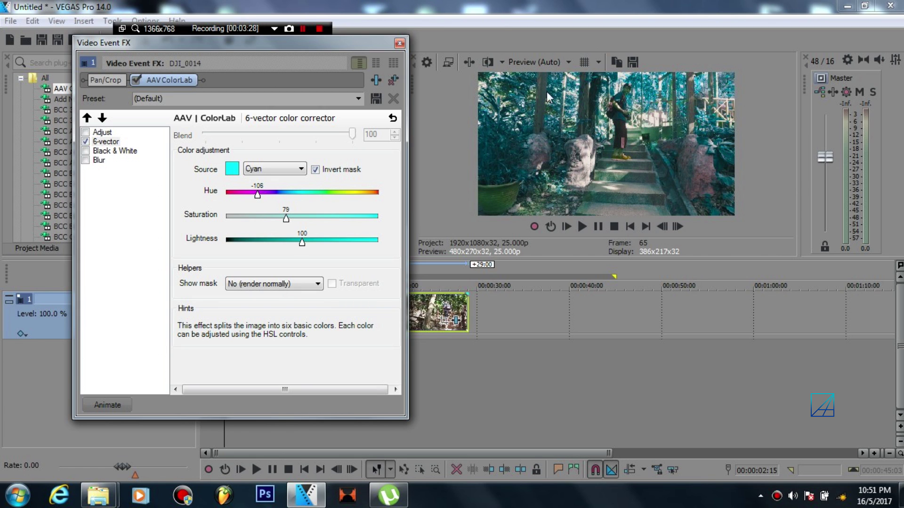
left_click(315, 170)
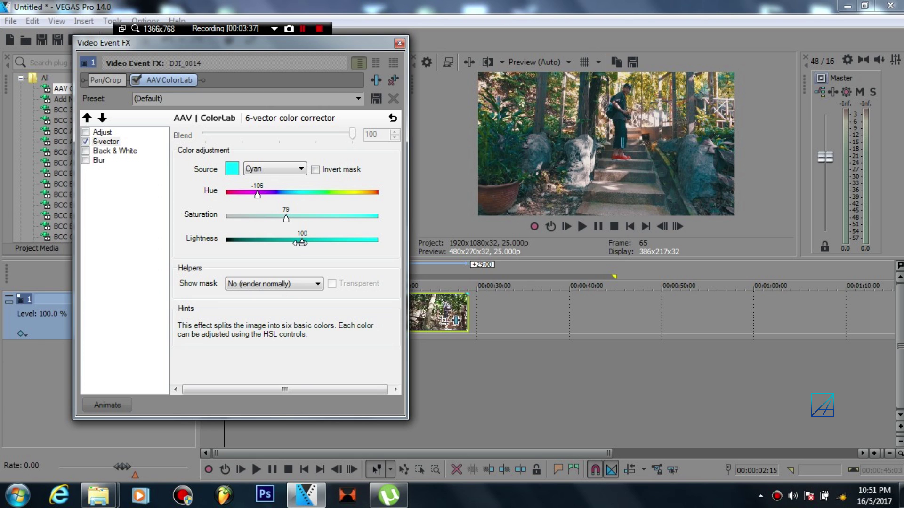
mouse_move(300, 242)
left_mouse_down()
mouse_move(324, 245)
mouse_move(288, 246)
mouse_move(338, 252)
mouse_move(262, 252)
mouse_move(330, 256)
mouse_move(289, 253)
mouse_move(306, 254)
left_mouse_up()
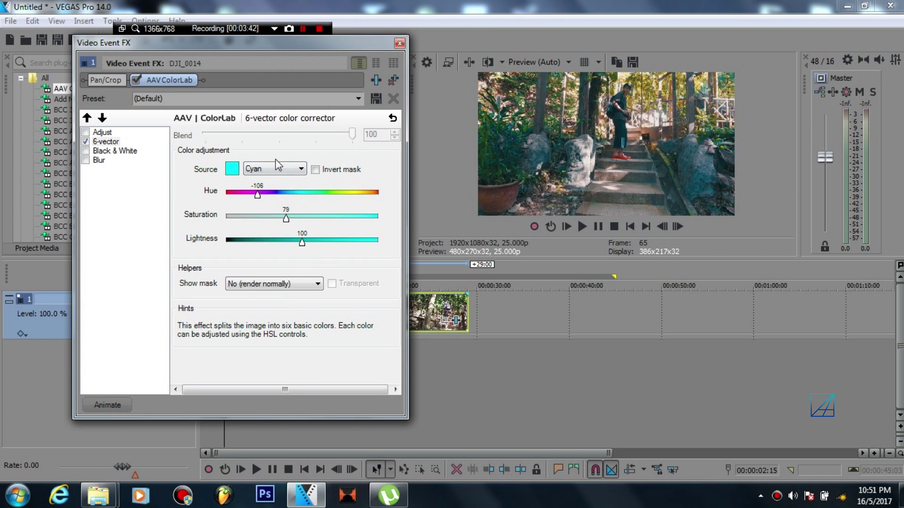
left_click(298, 172)
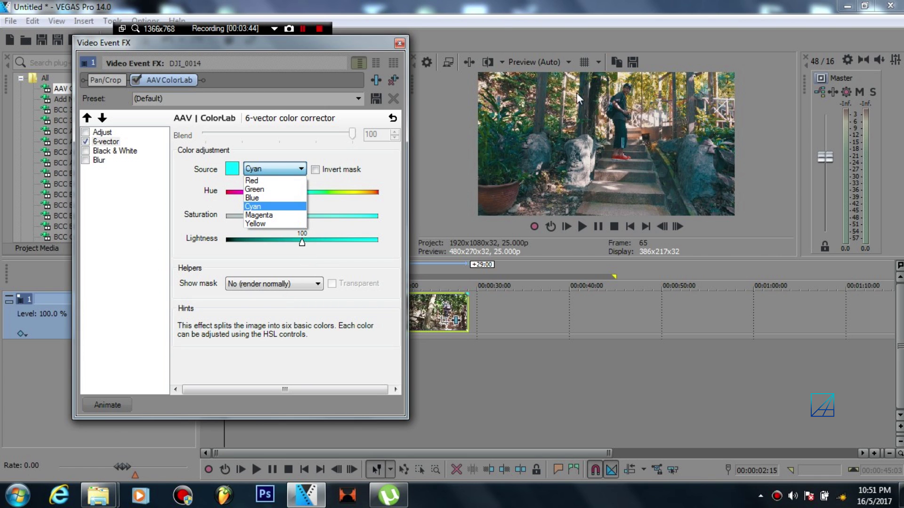
Set the 6-vector Yellow source to Hue 24, Saturation 76 and Lightness 75, trying Invert mask.
left_click(256, 224)
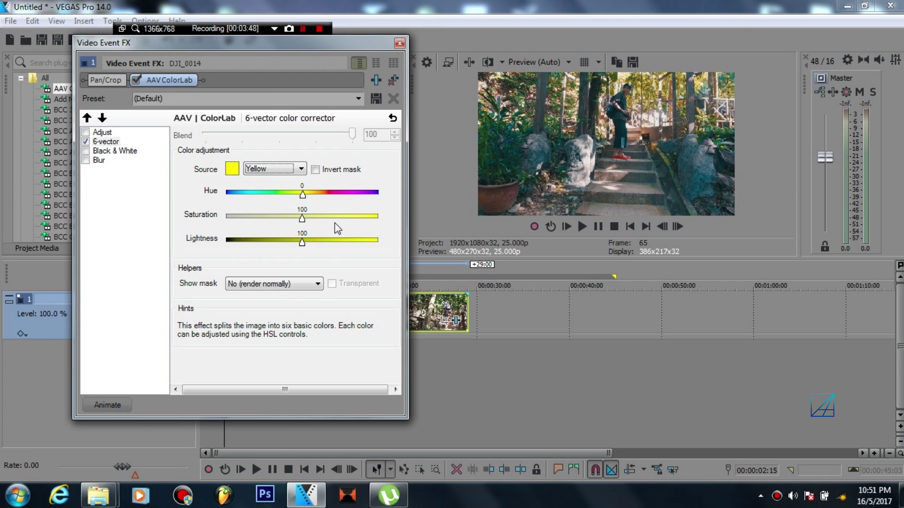
left_click_drag(303, 195, 311, 196)
left_click_drag(302, 218, 301, 218)
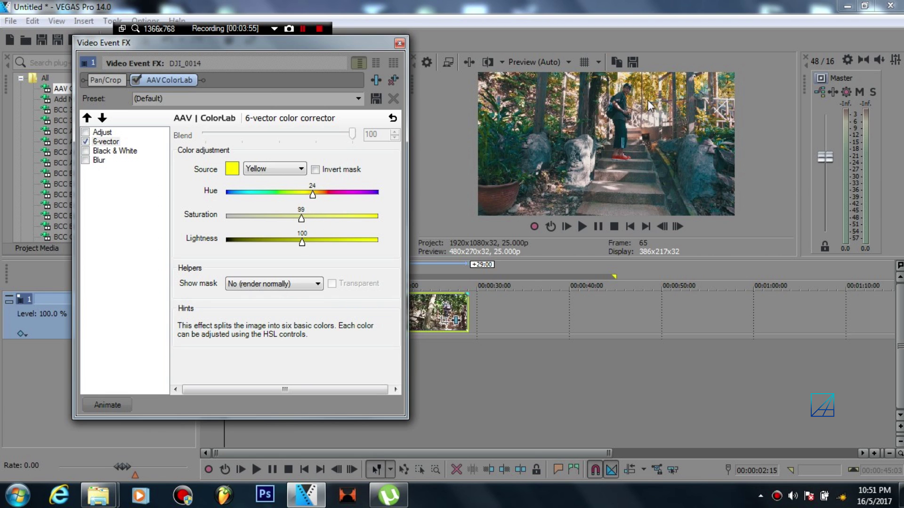
left_click_drag(301, 221, 283, 247)
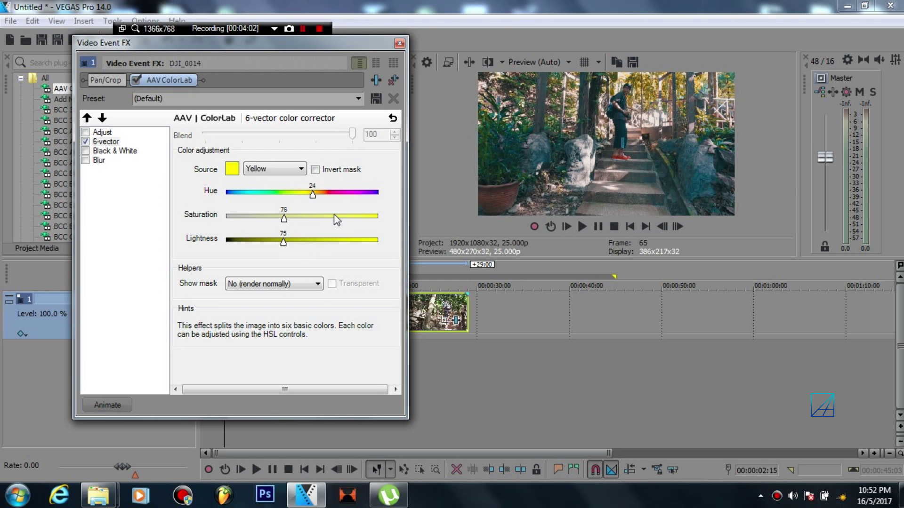
left_click(317, 170)
left_click(316, 169)
Adjust the Red source to Hue 10, Saturation 102 and Lightness 106.
left_click(274, 170)
left_click(254, 181)
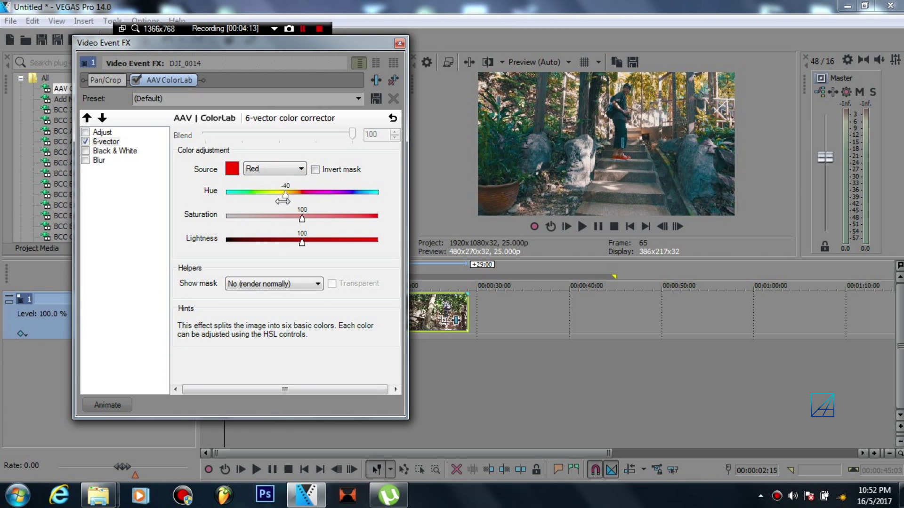
left_click_drag(298, 195, 309, 206)
left_click_drag(309, 195, 303, 220)
mouse_move(302, 242)
left_mouse_down()
mouse_move(330, 242)
mouse_move(306, 242)
left_mouse_up()
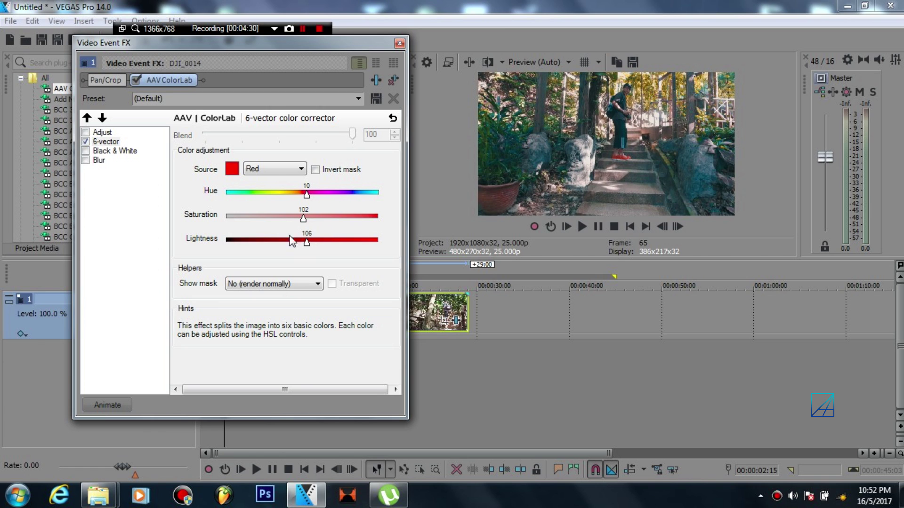
Shift the Green source to Hue 21 with Saturation 94.
left_click(284, 172)
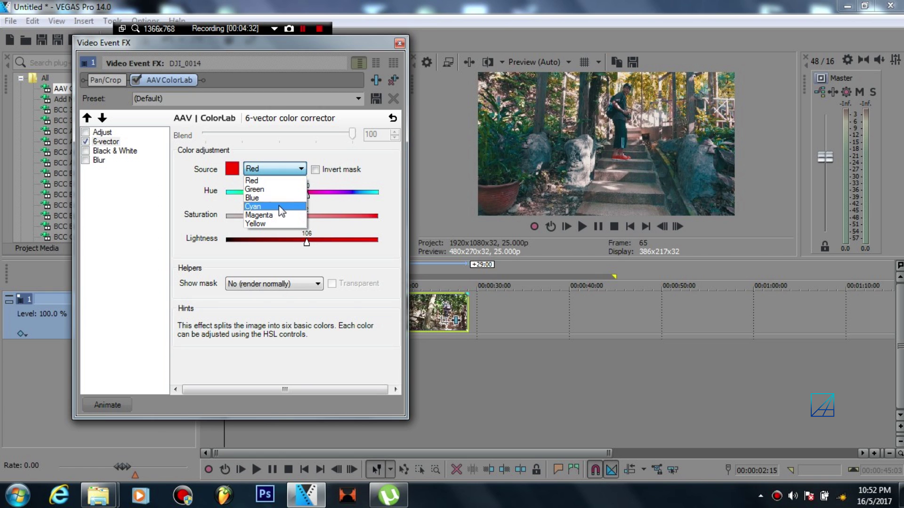
left_click(271, 189)
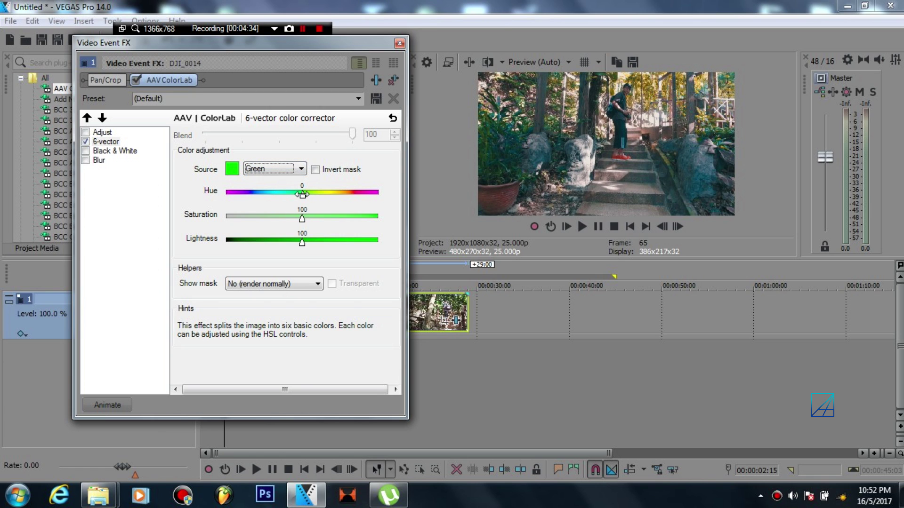
left_click_drag(303, 194, 297, 218)
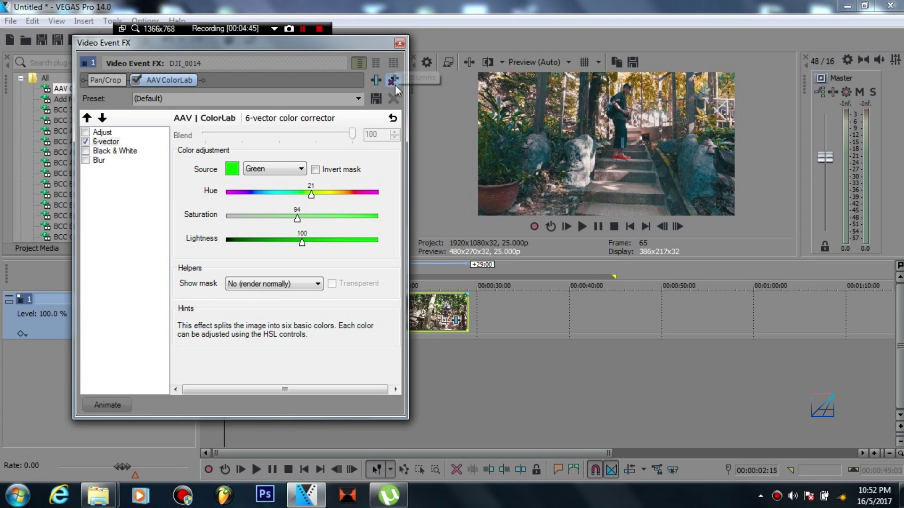
Remove the VisionColor LUT Plugin from Track 1's effect chain.
left_click(399, 43)
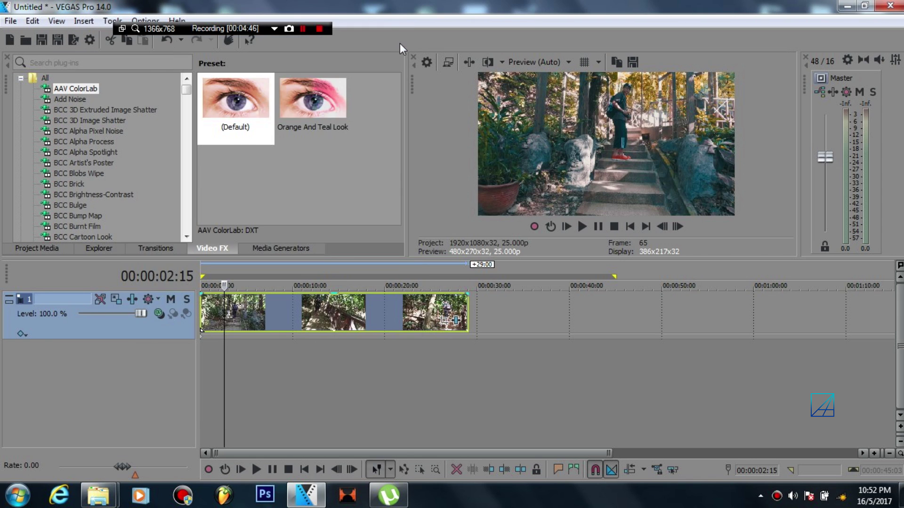
left_click(133, 300)
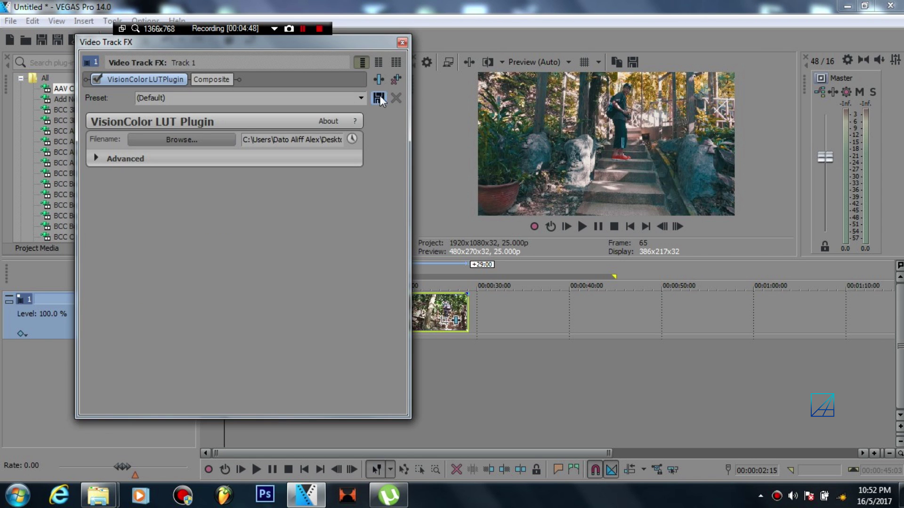
left_click(402, 43)
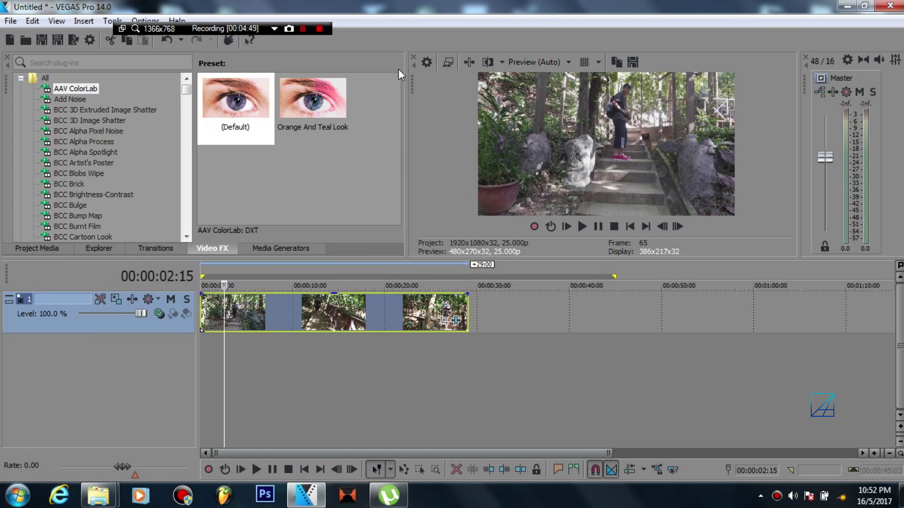
left_click(132, 300)
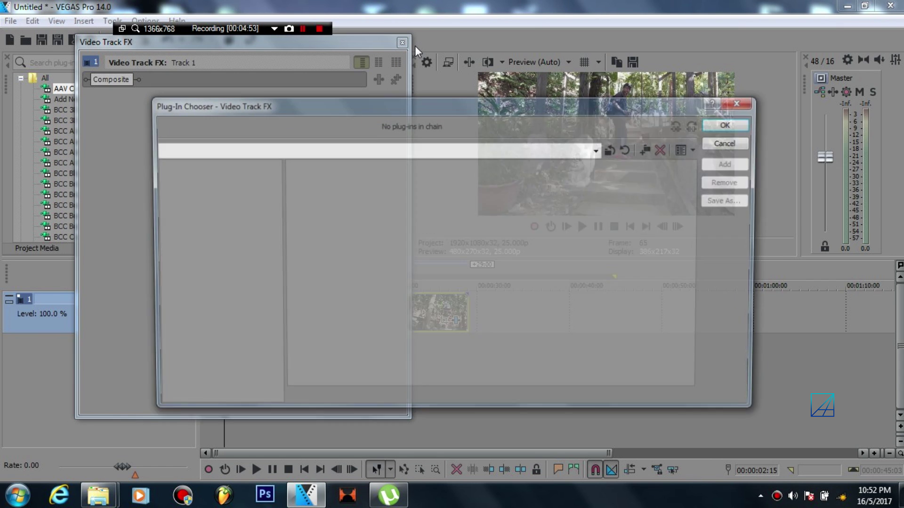
left_click(724, 143)
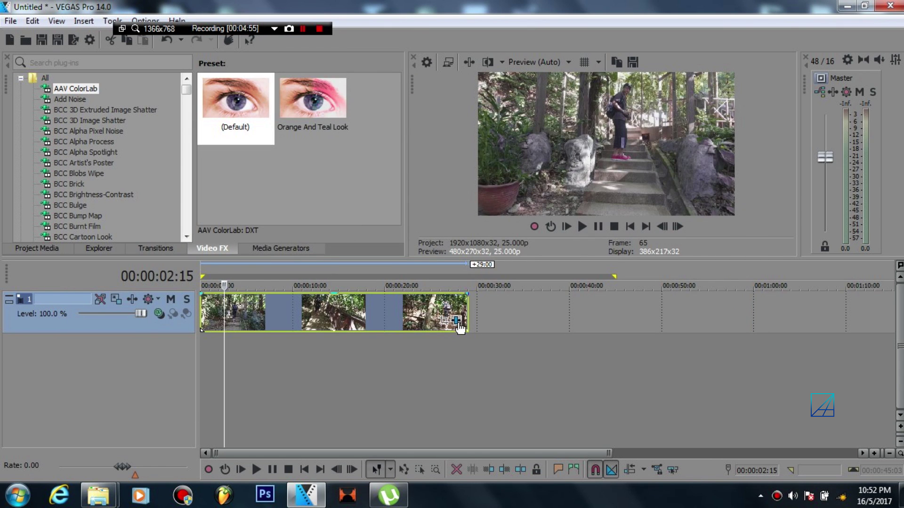
Apply the Orange And Teal Look preset to DJI_0014's AAV ColorLab effect.
left_click(457, 322)
left_click(360, 98)
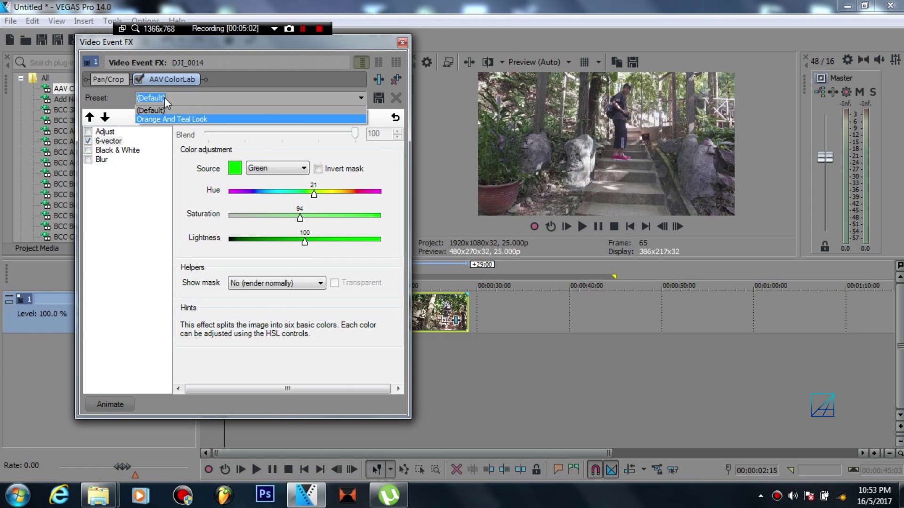
left_click(159, 119)
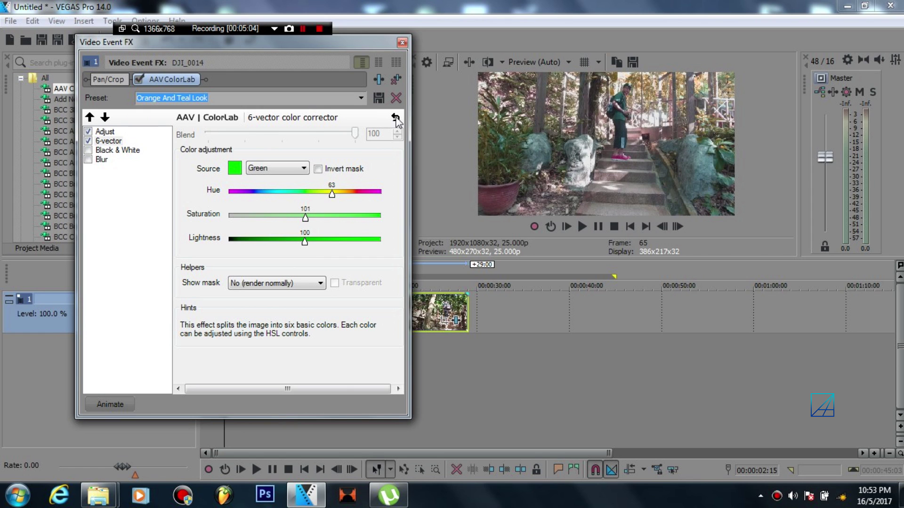
left_click(403, 44)
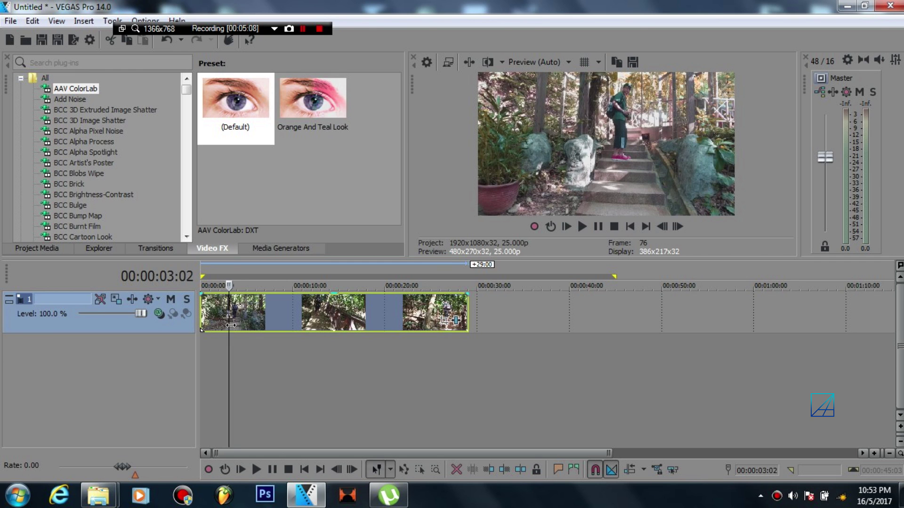
Toggle AAV ColorLab on and off on DJI_0014, leaving the Orange And Teal grade bypassed.
left_click(460, 322)
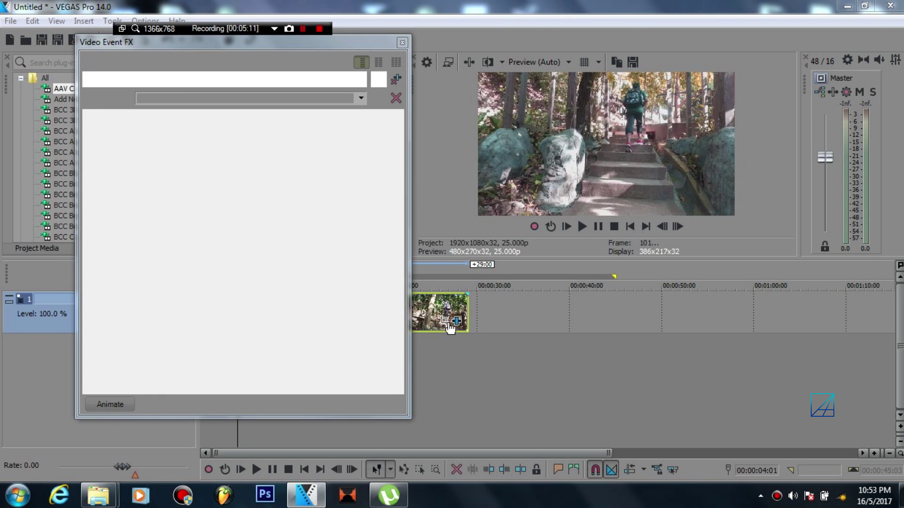
left_click(137, 79)
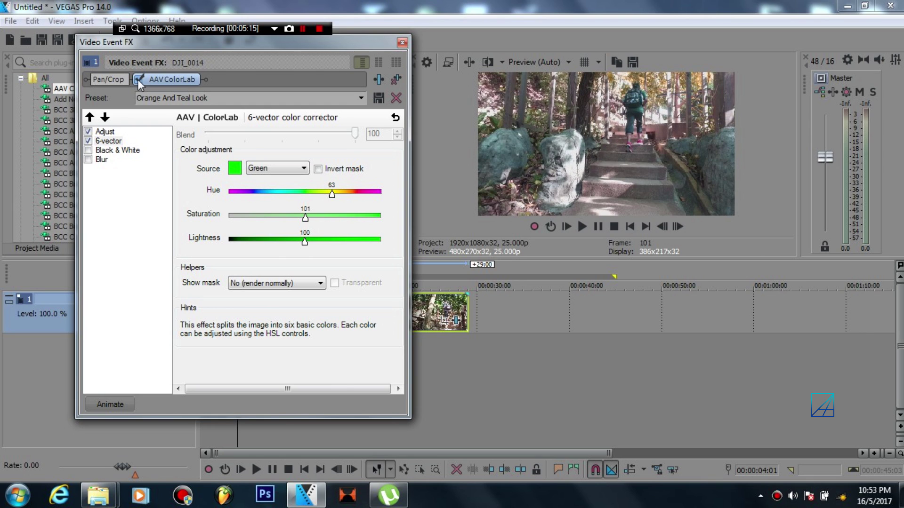
left_click(138, 79)
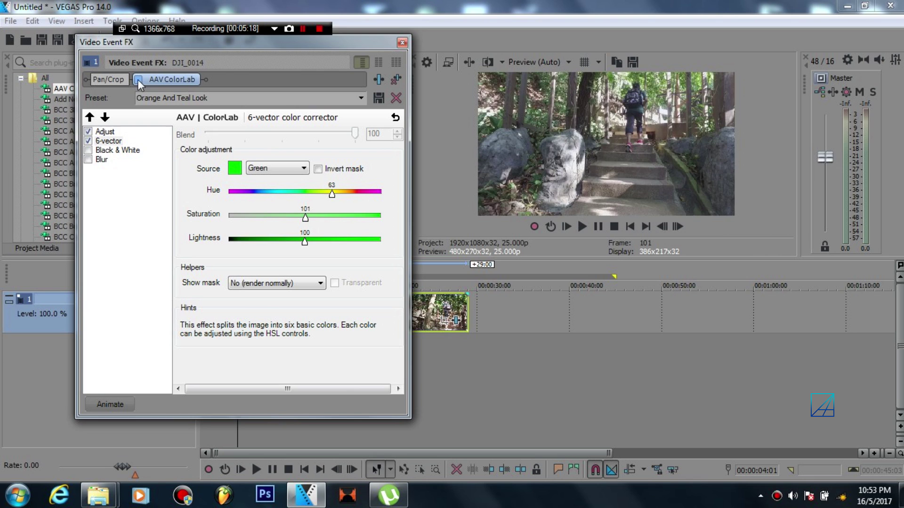
left_click(402, 43)
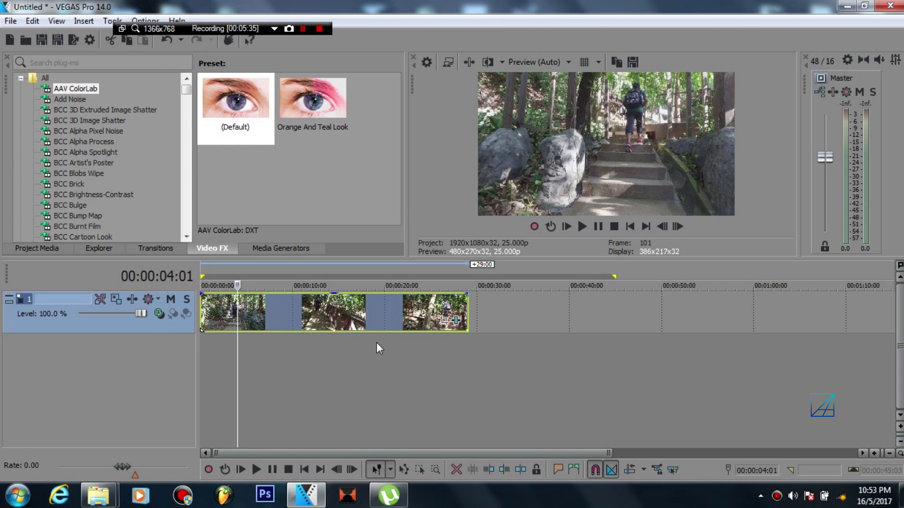
scroll(85, 193, "down", 3)
scroll(86, 186, "up", 3)
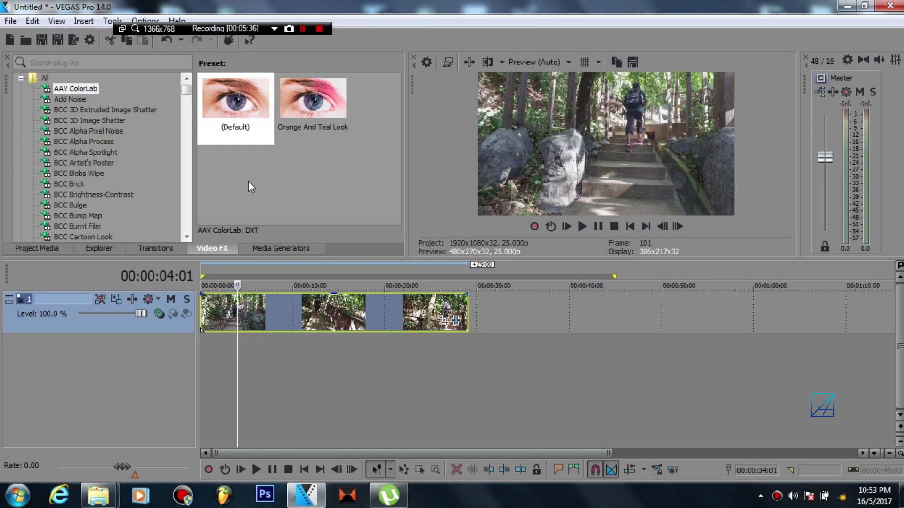